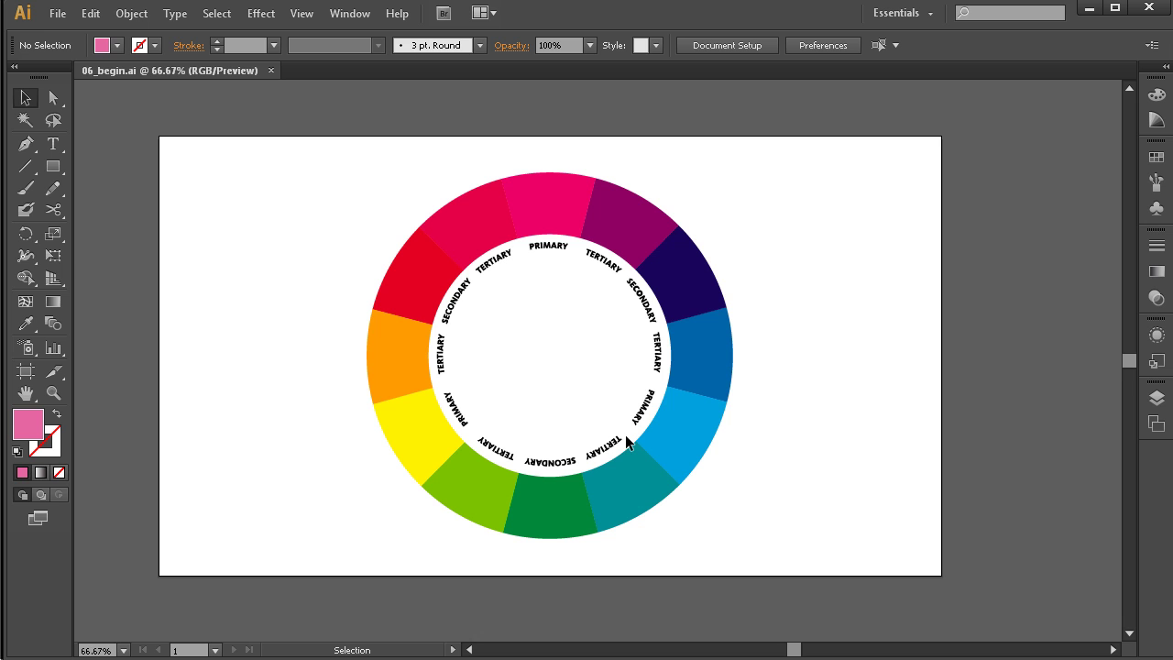
# Hide the subtractive color wheel layer, then show the Achromatic grey-bar example and hide it again
pyautogui.click(1157, 398)
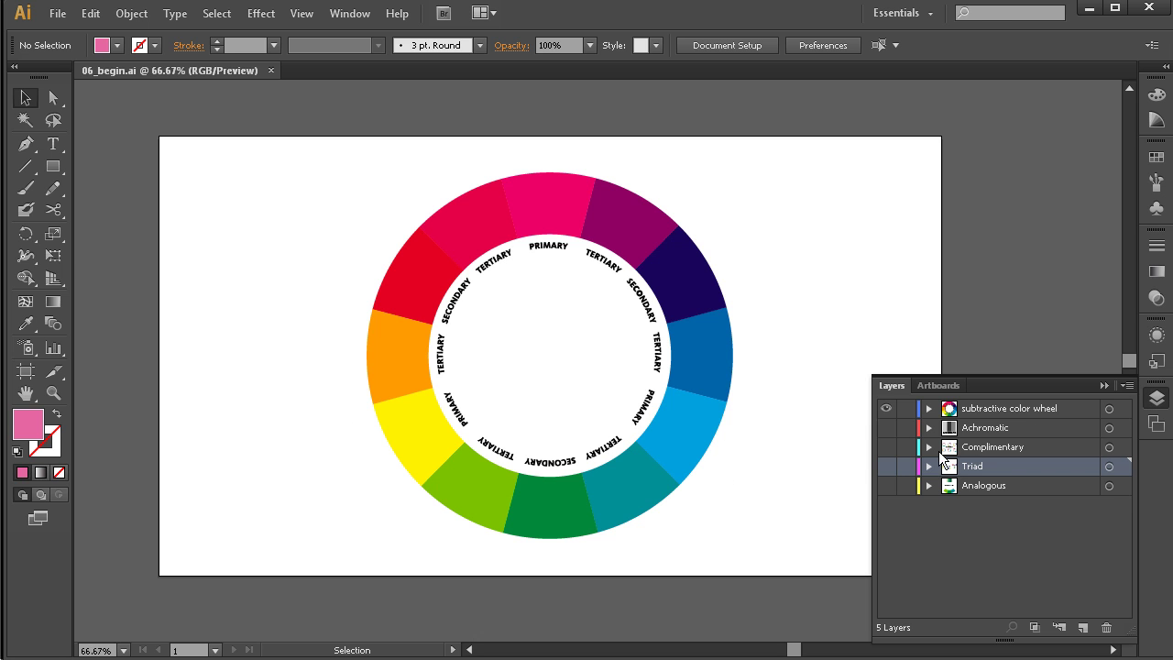
pyautogui.click(886, 409)
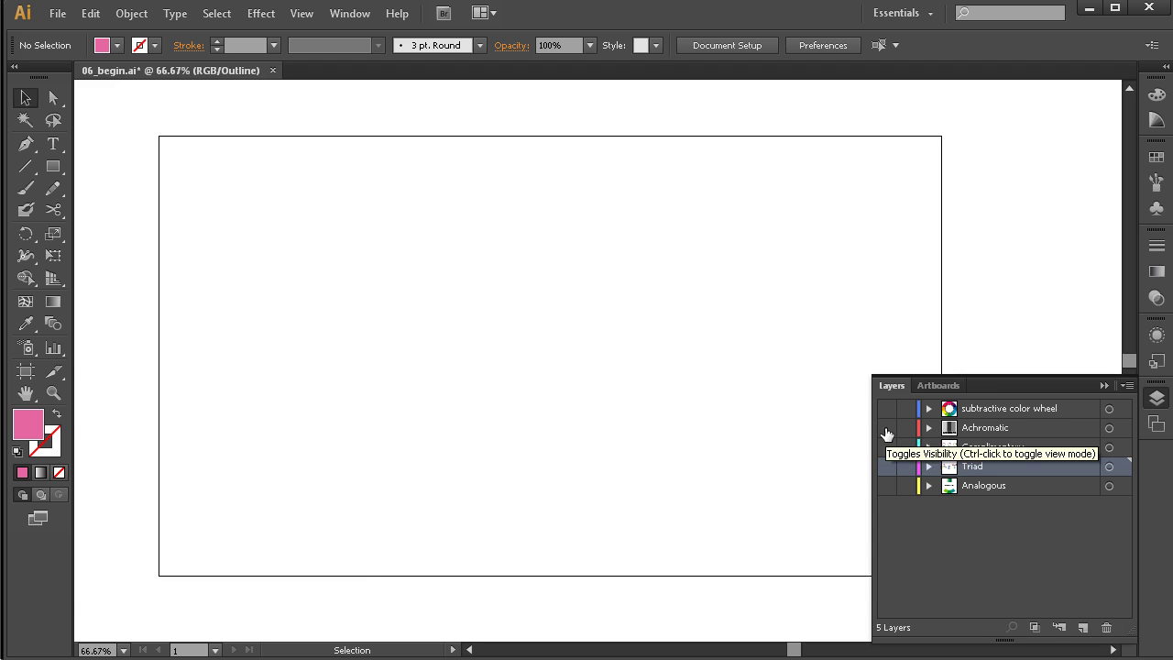
pyautogui.click(886, 428)
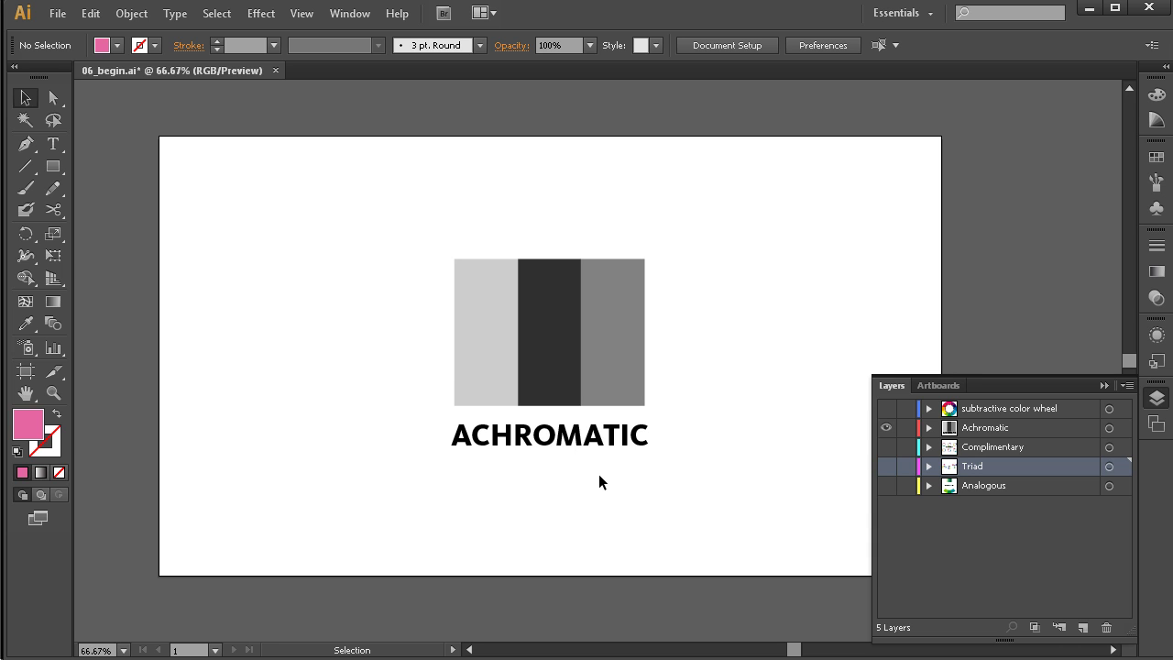
pyautogui.click(885, 427)
pyautogui.hotkey('ctrl', 'y')
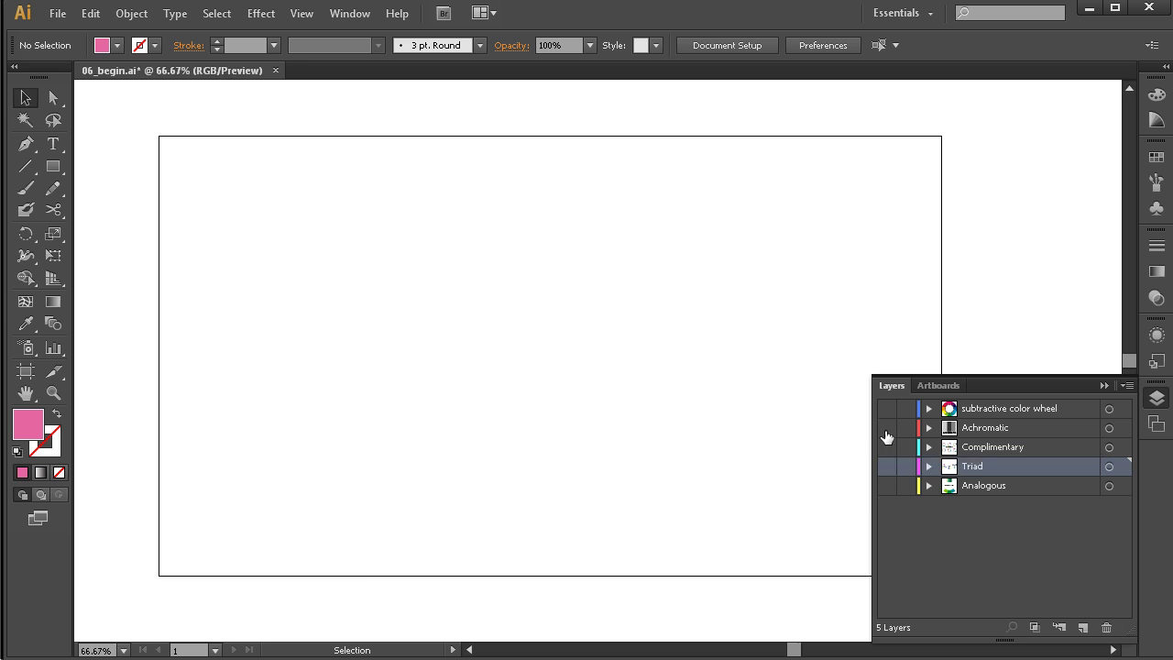
# Show the Complimentary layer's six colour-wheel pairs and reset fill and stroke to white and black
pyautogui.click(885, 446)
pyautogui.hotkey('ctrl', 'y')
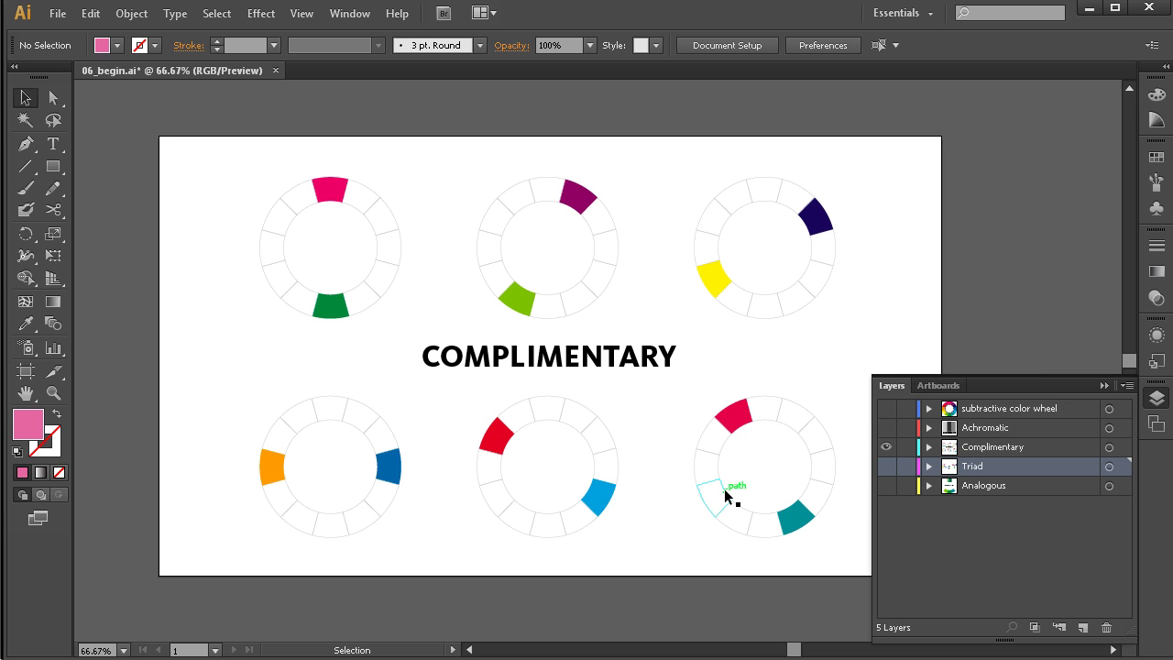
pyautogui.click(1156, 398)
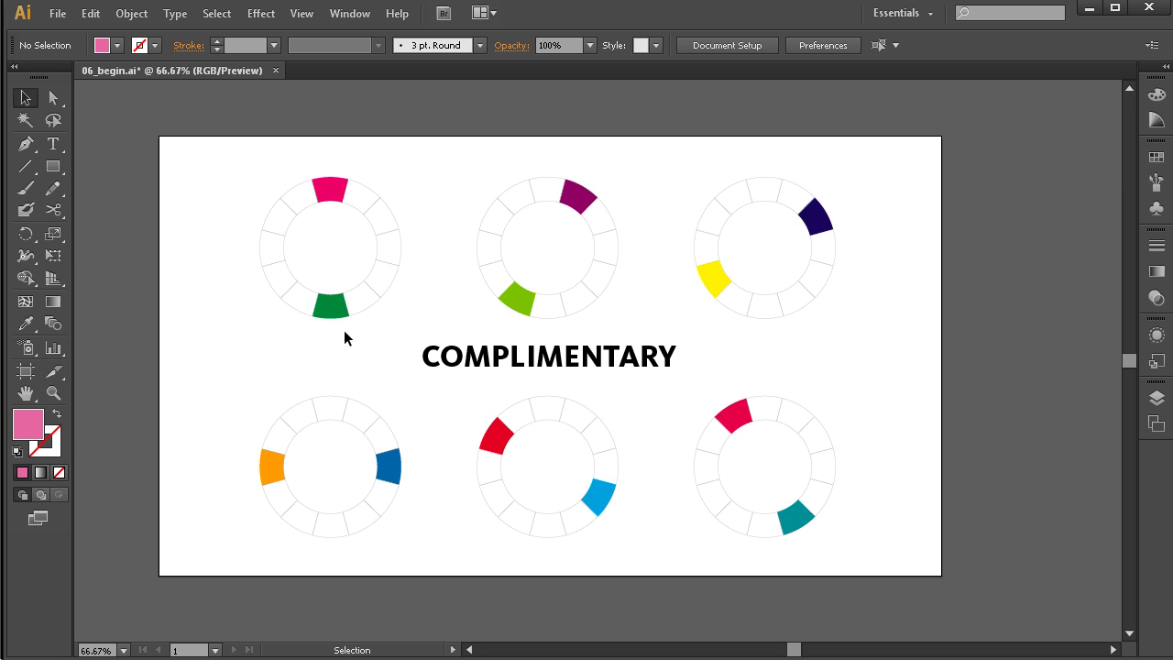
pyautogui.press('d')
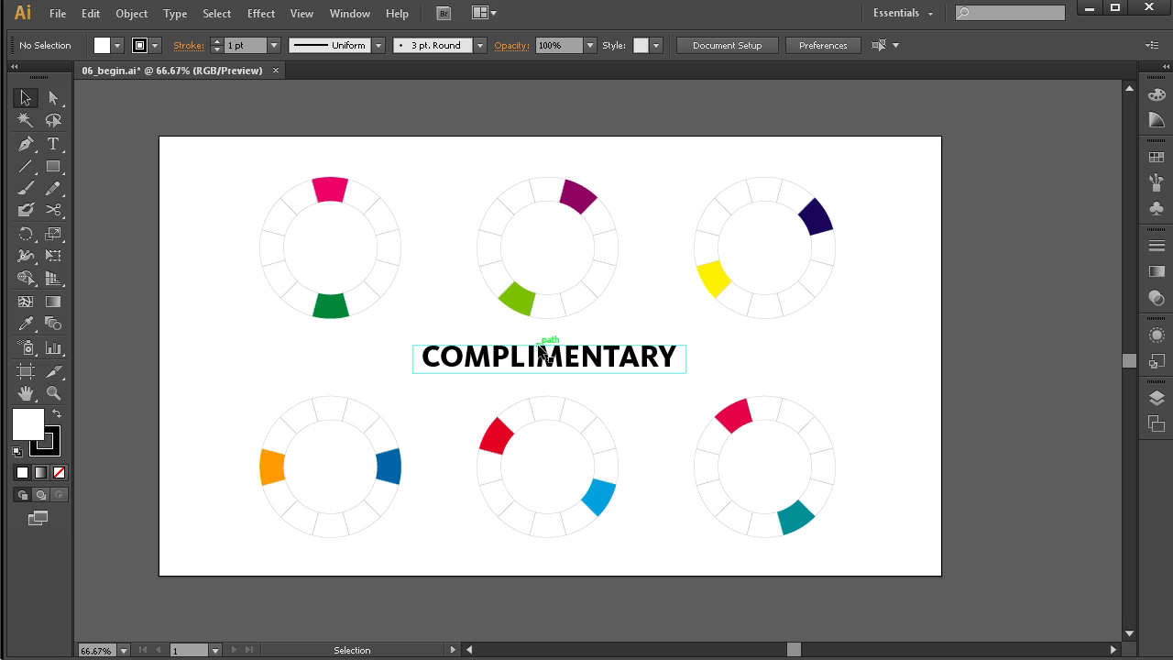
# Zoom the artboard to 83% and hide the Complimentary example layer
pyautogui.scroll(1, 407, 337)
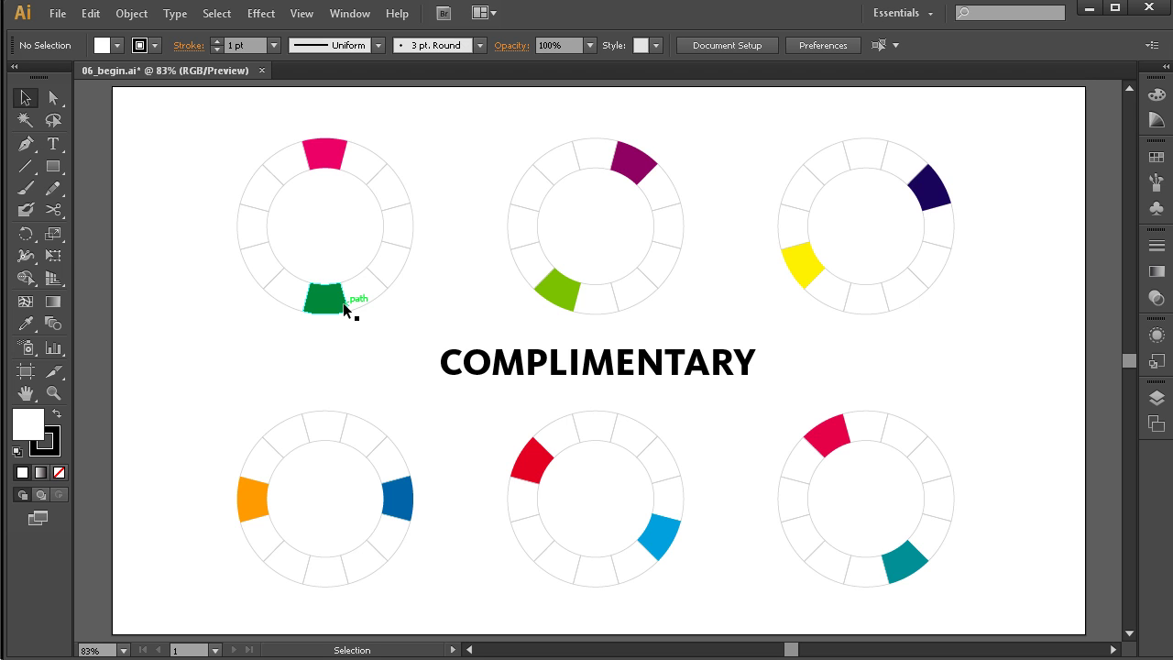
pyautogui.click(1156, 397)
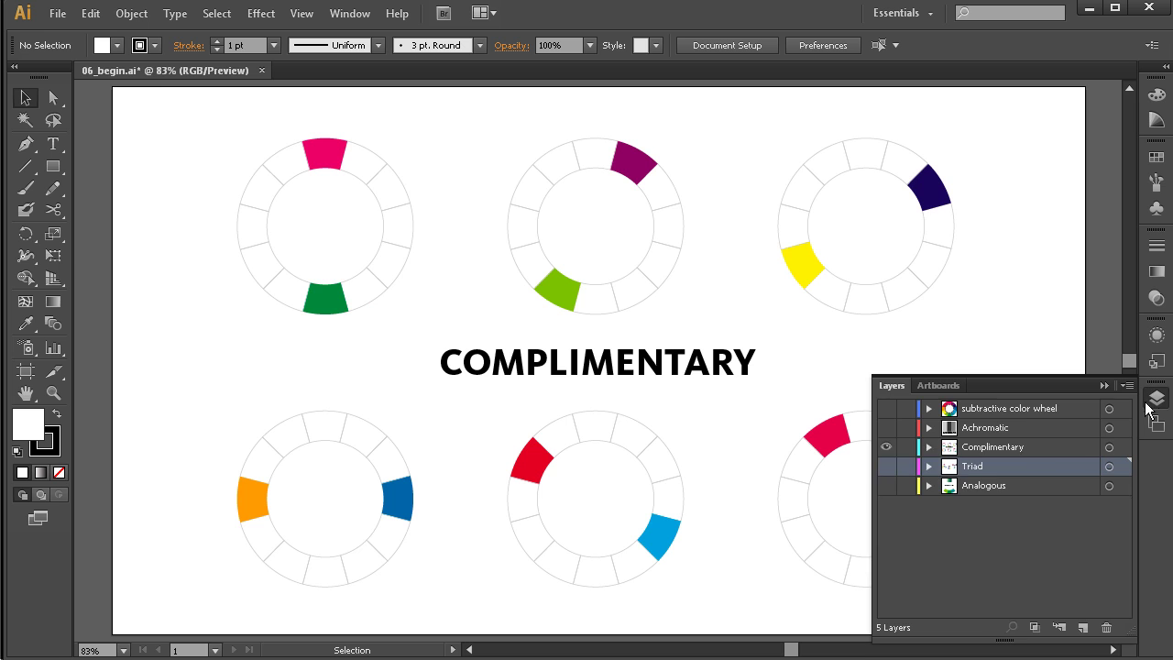
pyautogui.keyDown('ctrl'); pyautogui.click(885, 466); pyautogui.keyUp('ctrl')
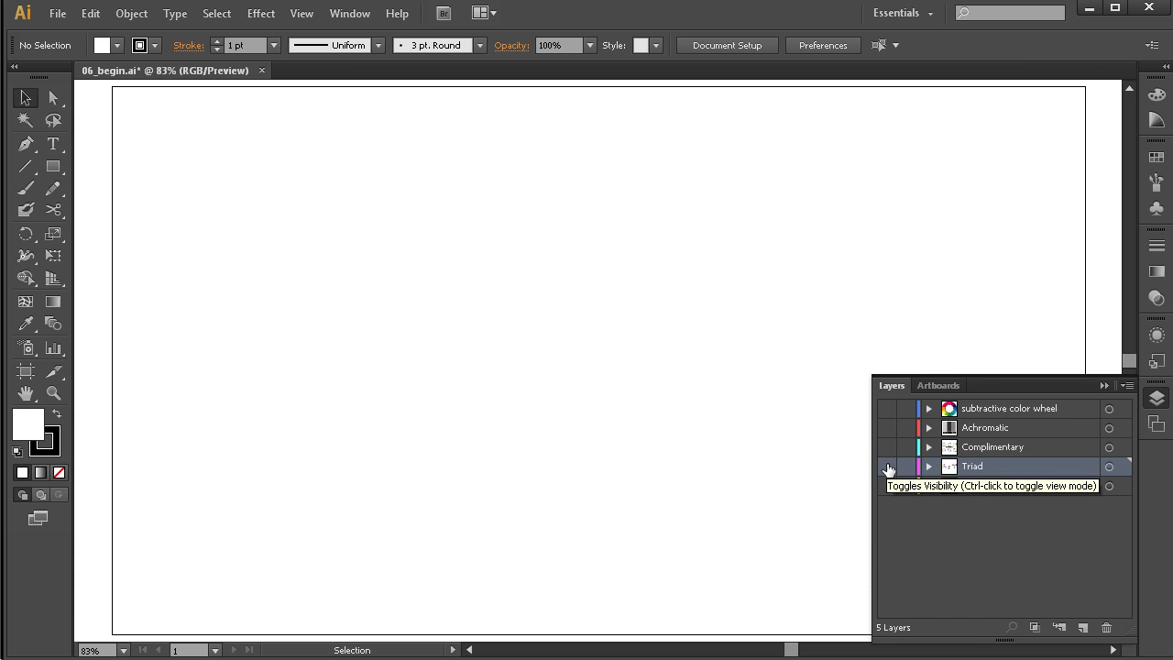
# Make the Triad layer visible with its primary and secondary sets, then select the pink bar
pyautogui.keyDown('ctrl'); pyautogui.click(886, 467); pyautogui.keyUp('ctrl')
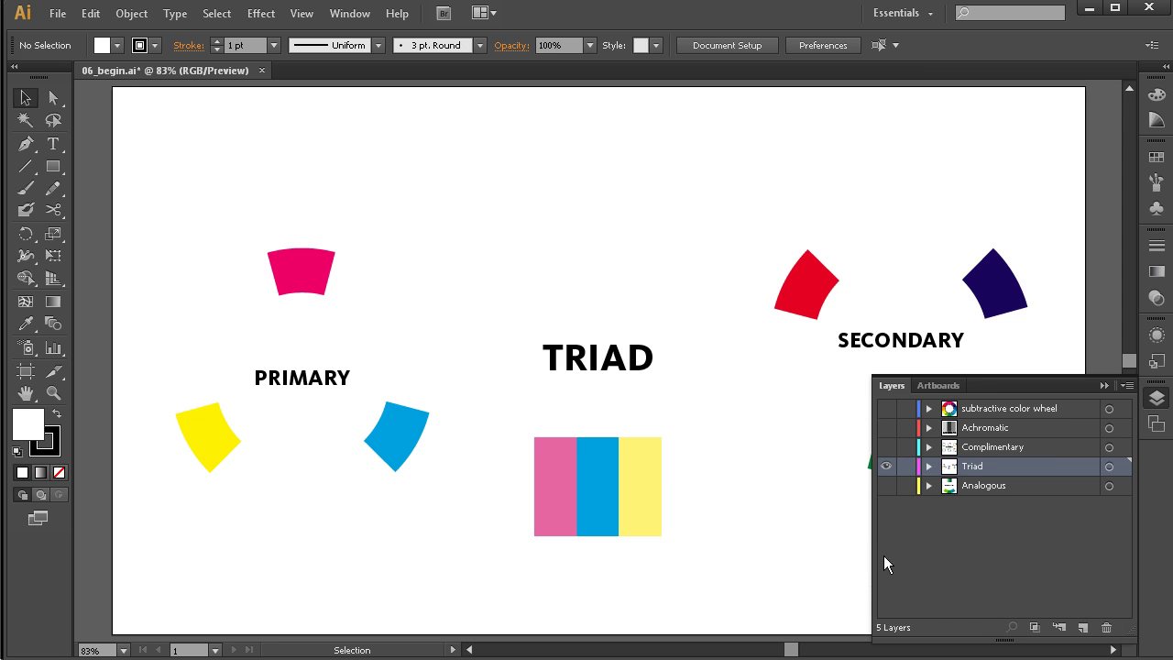
pyautogui.click(1155, 397)
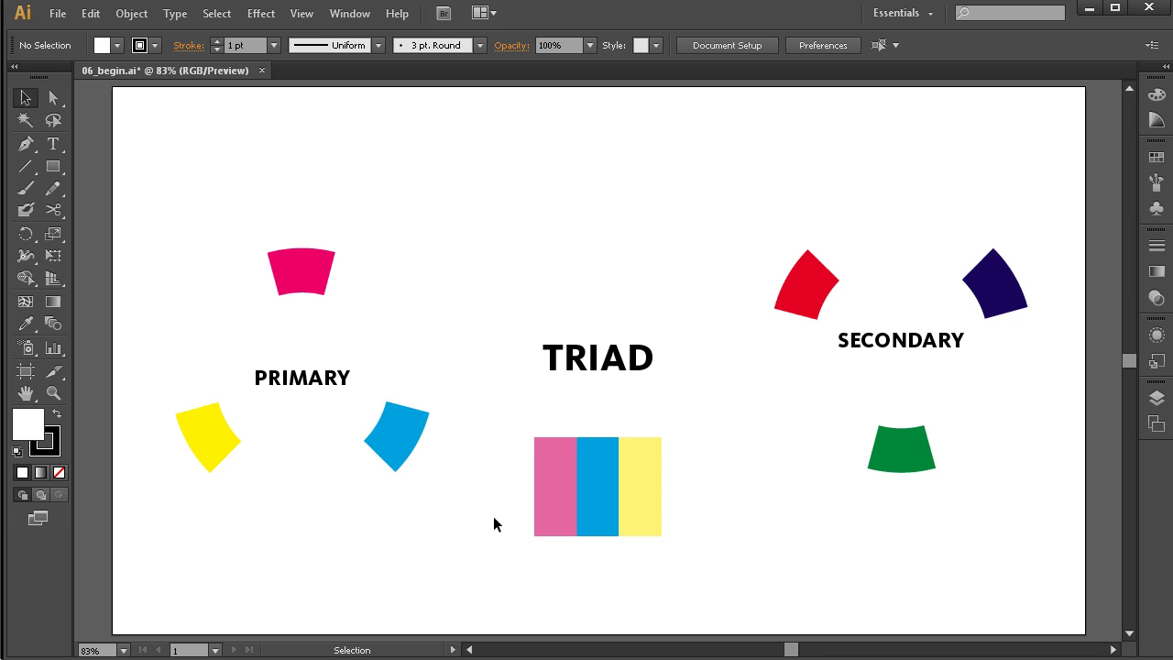
pyautogui.click(553, 481)
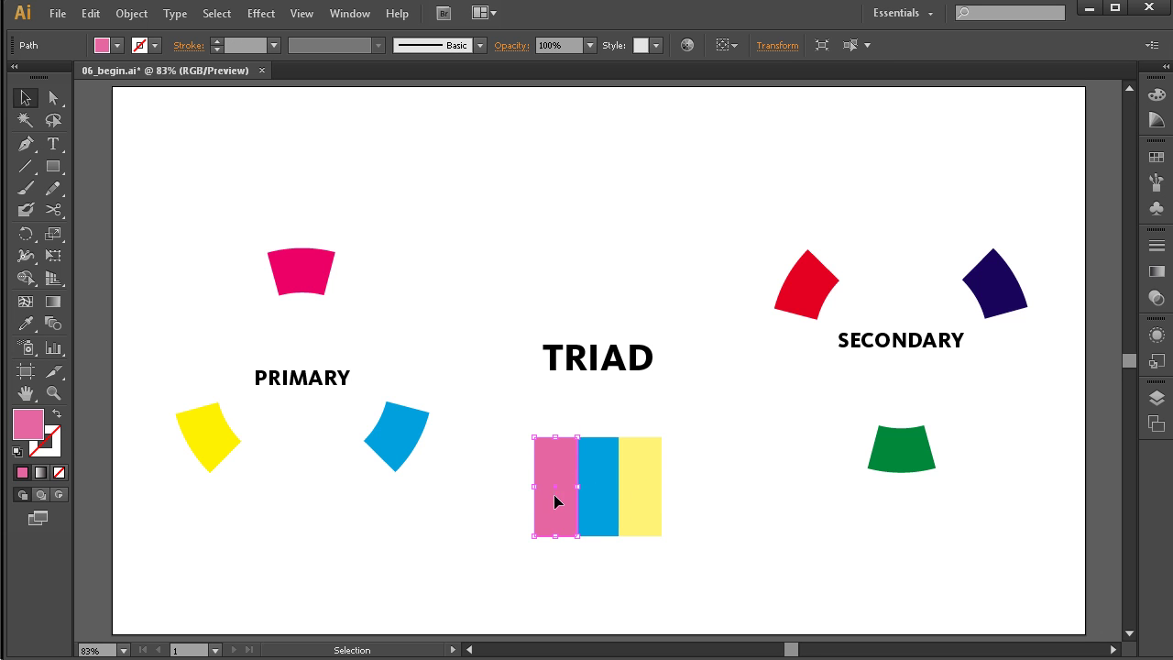
# Select and deselect the yellow bar under TRIAD, then bring back the Layers panel
pyautogui.click(644, 479)
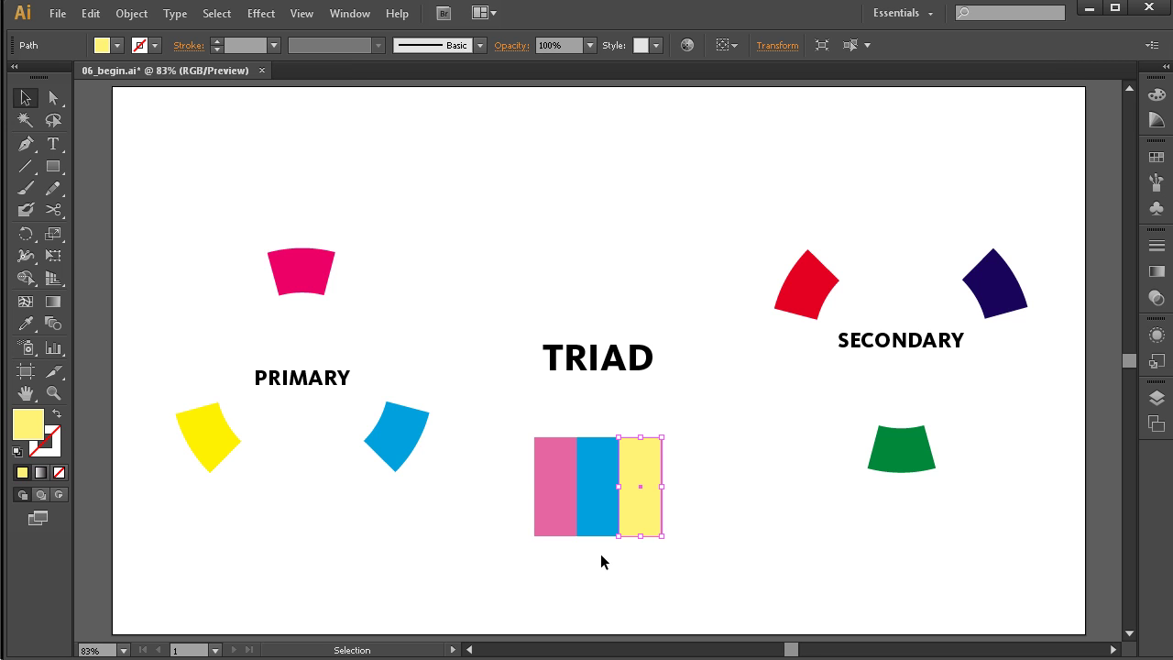
pyautogui.click(705, 511)
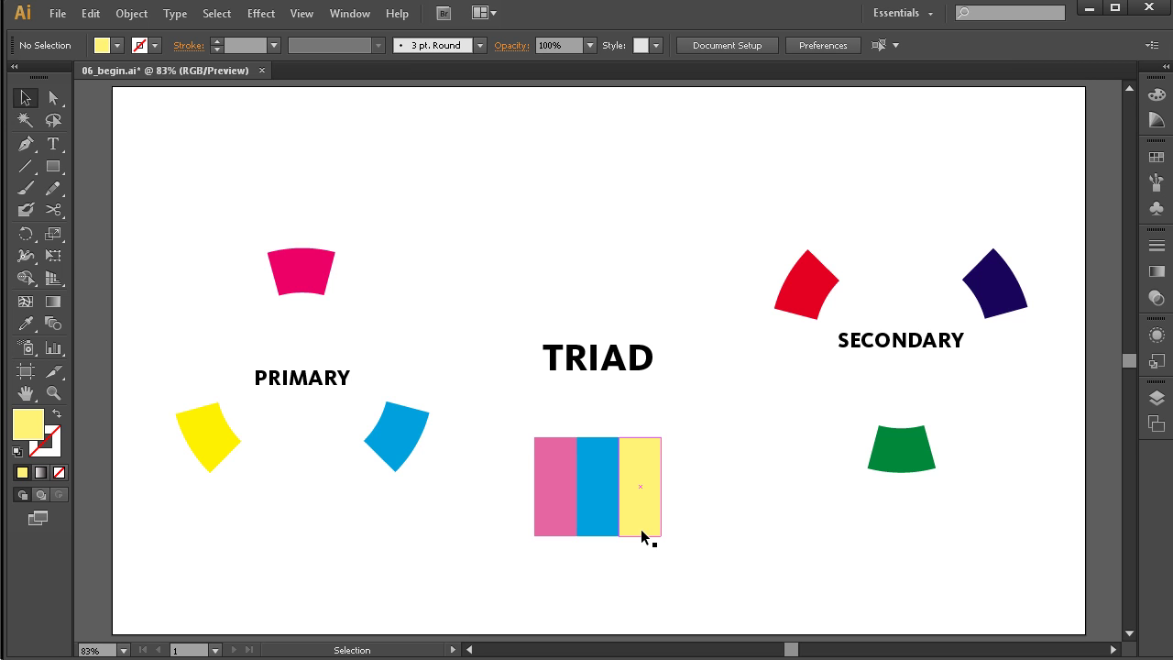
pyautogui.click(1156, 397)
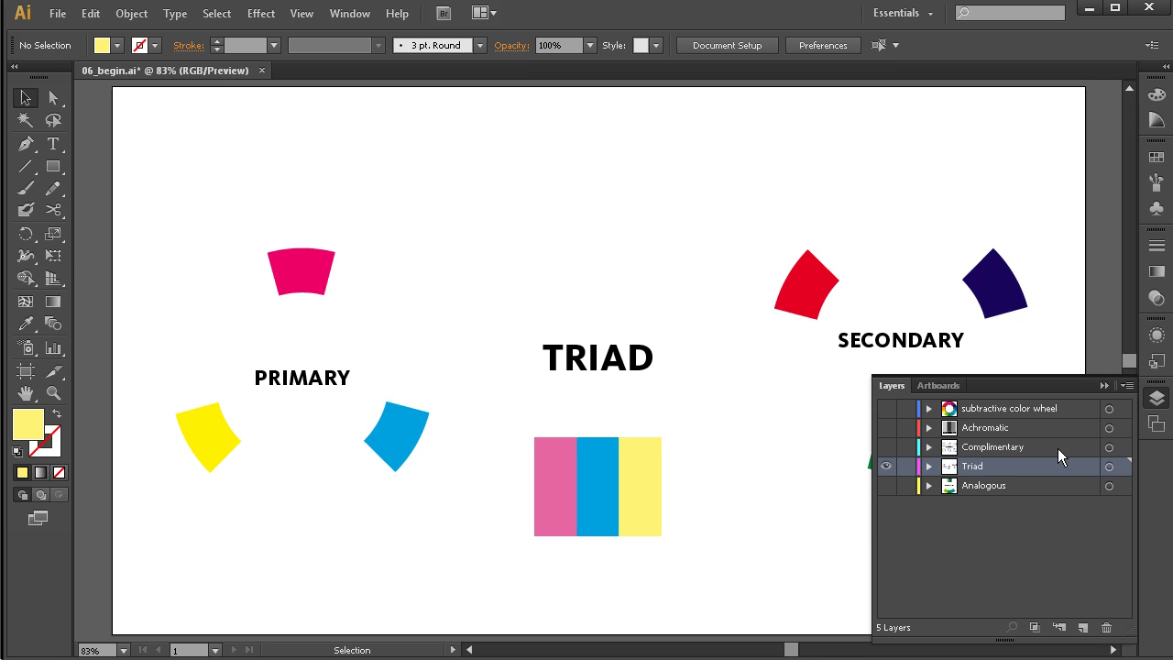
# Swap the visible layer from Triad to the Analogous example
pyautogui.click(886, 467)
pyautogui.click(887, 485)
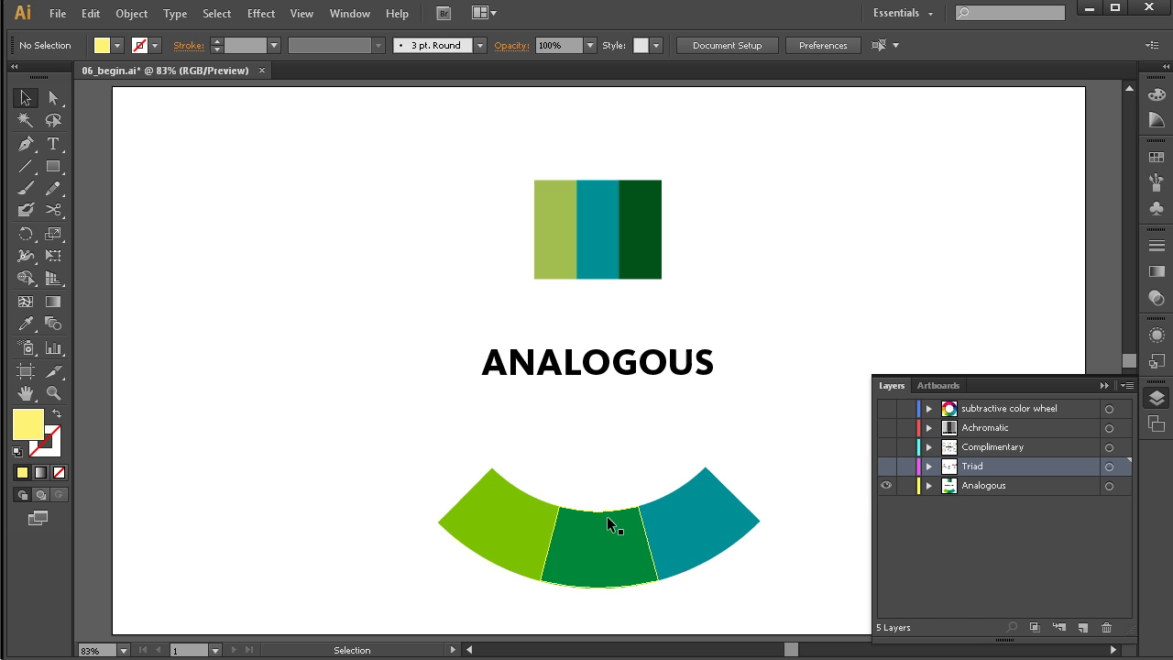
# Hide Analogous, show the subtractive color wheel layer, then hide the wheel again
pyautogui.click(885, 486)
pyautogui.click(885, 408)
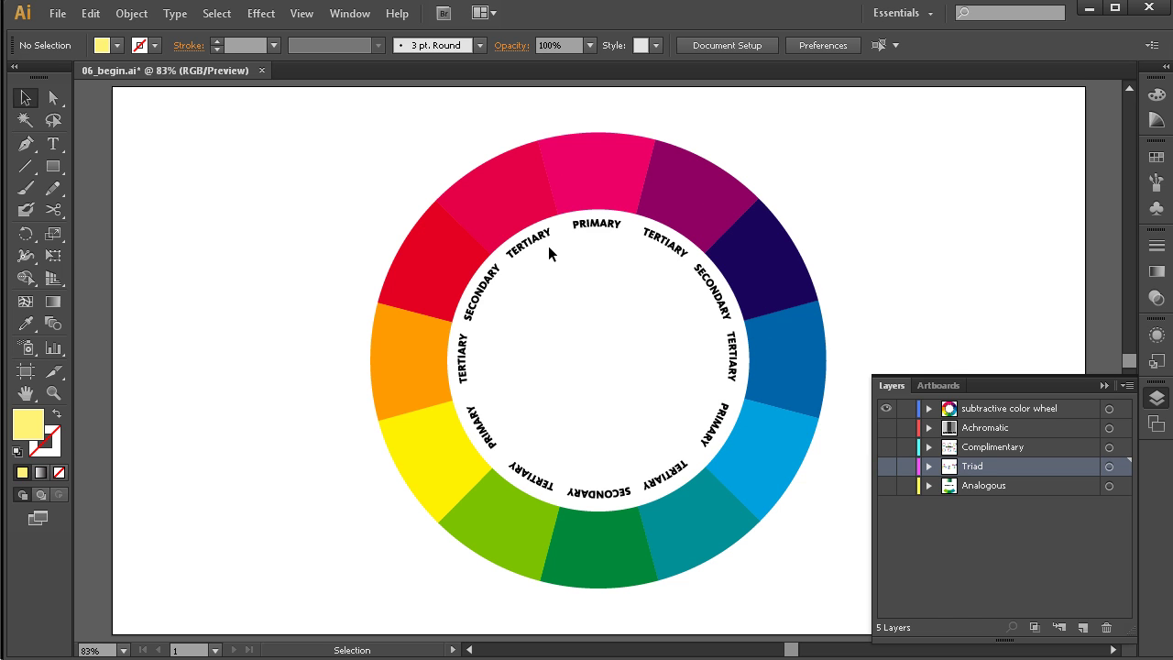
pyautogui.click(886, 408)
pyautogui.click(886, 486)
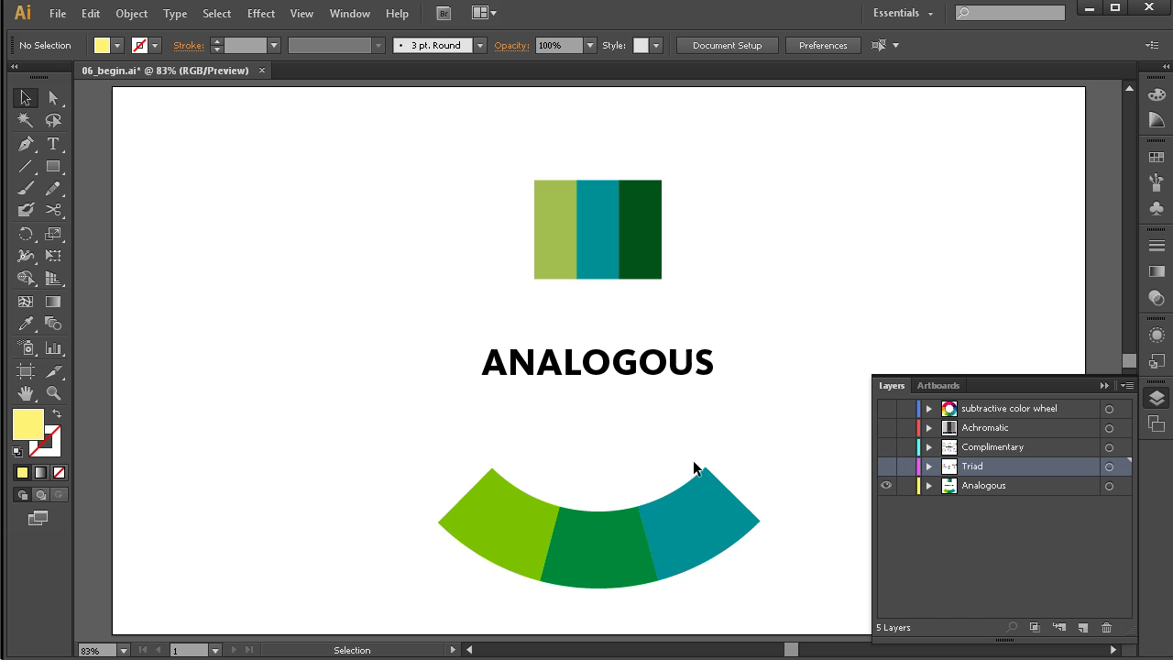
pyautogui.moveTo(777, 434); pyautogui.dragTo(462, 572)
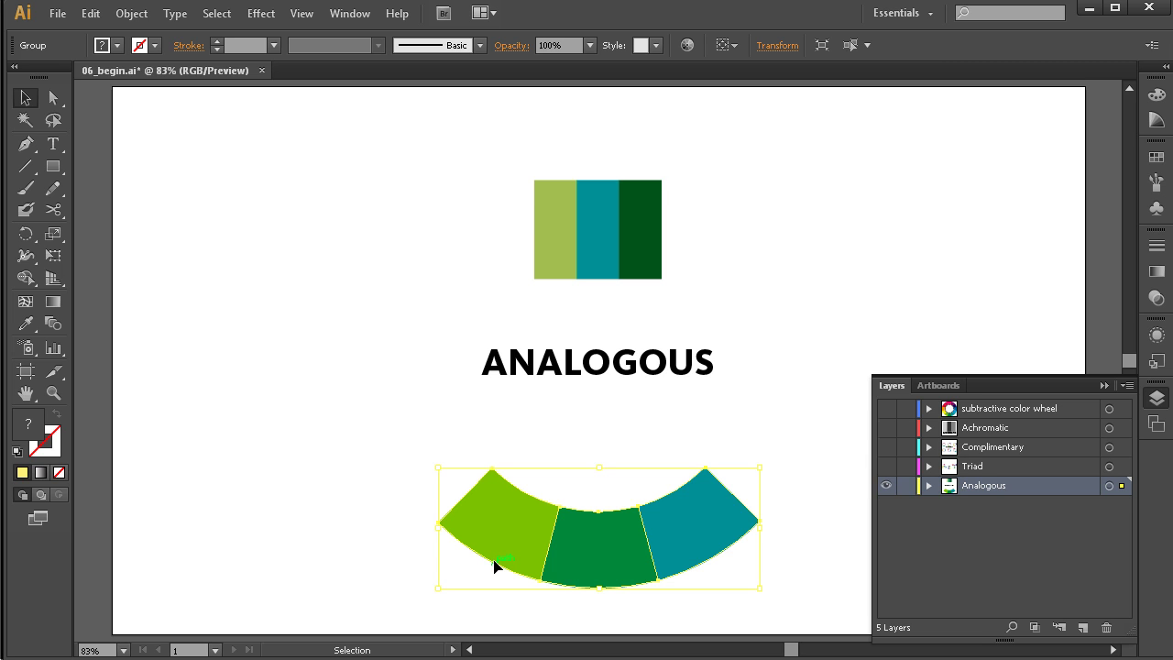
pyautogui.click(886, 485)
pyautogui.click(888, 410)
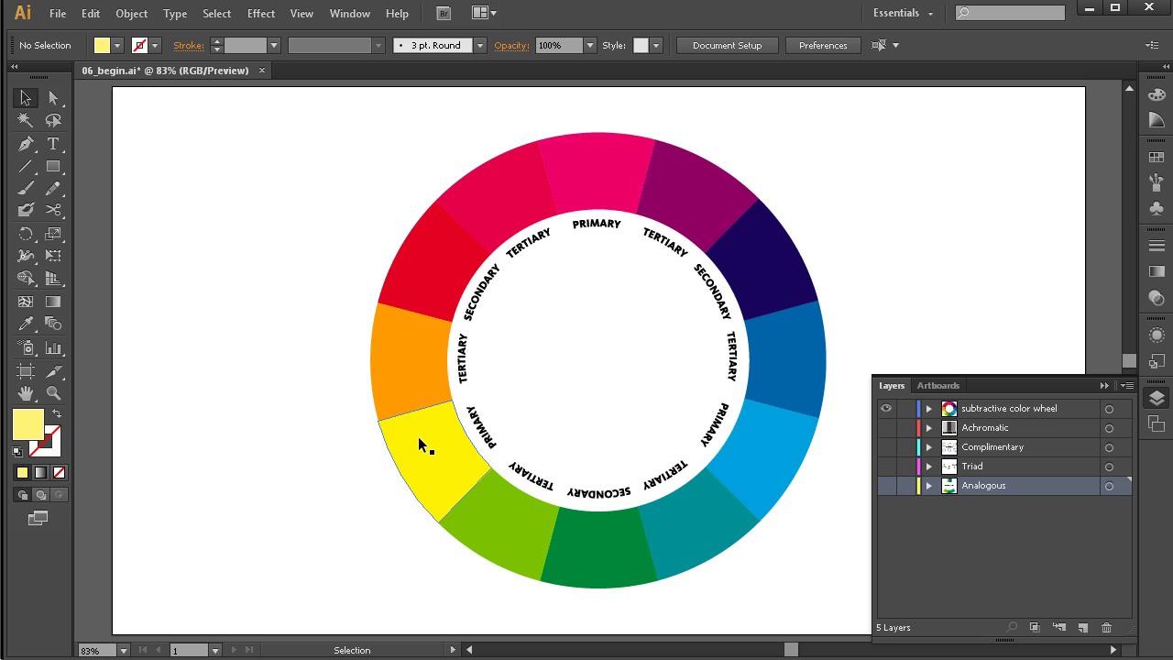
# Hide the color wheel, restore the Analogous layer in Preview mode, and select its three-segment arc
pyautogui.click(885, 407)
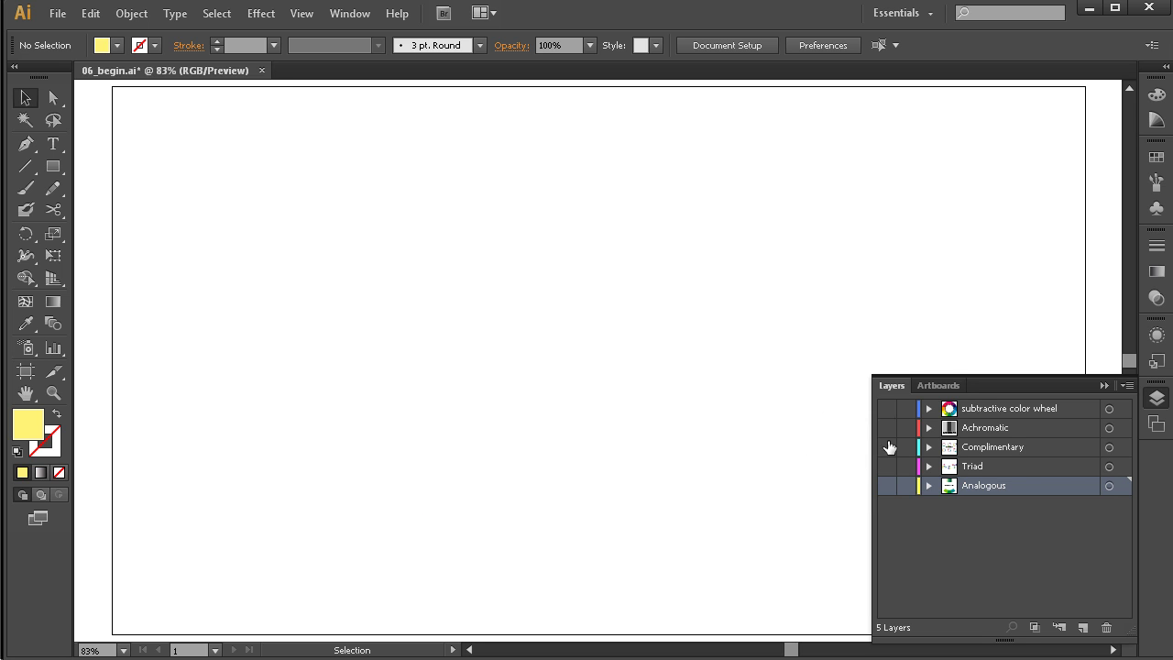
pyautogui.hotkey('ctrl', 'y')
pyautogui.click(886, 486)
pyautogui.hotkey('ctrl', 'y')
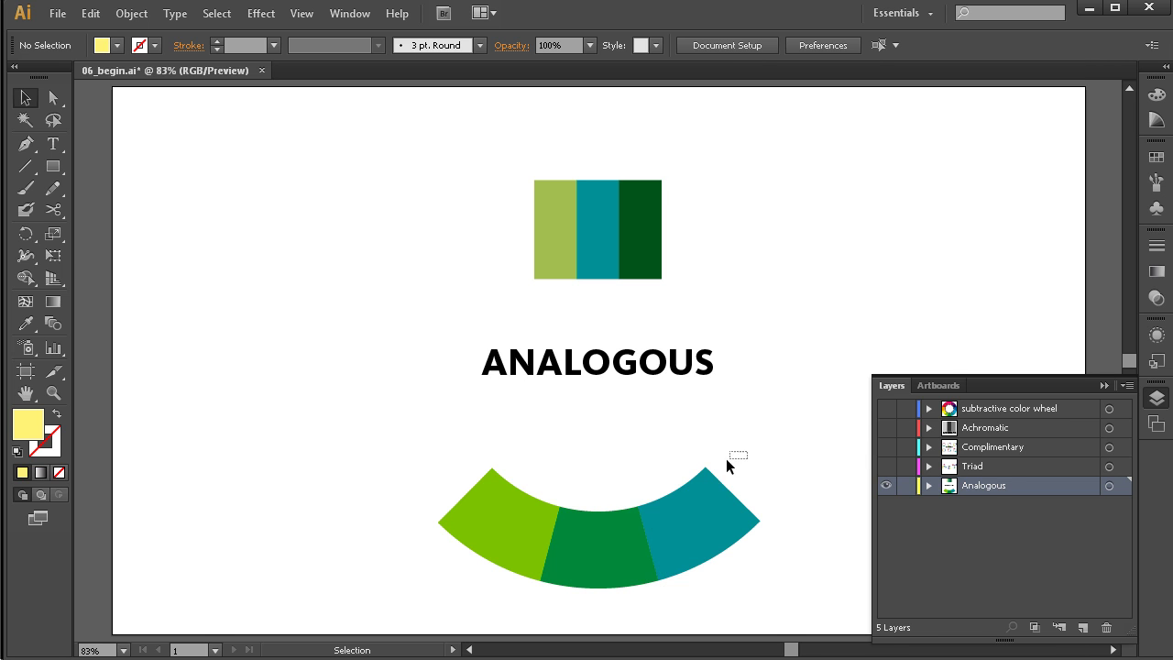
pyautogui.moveTo(726, 458); pyautogui.dragTo(445, 557)
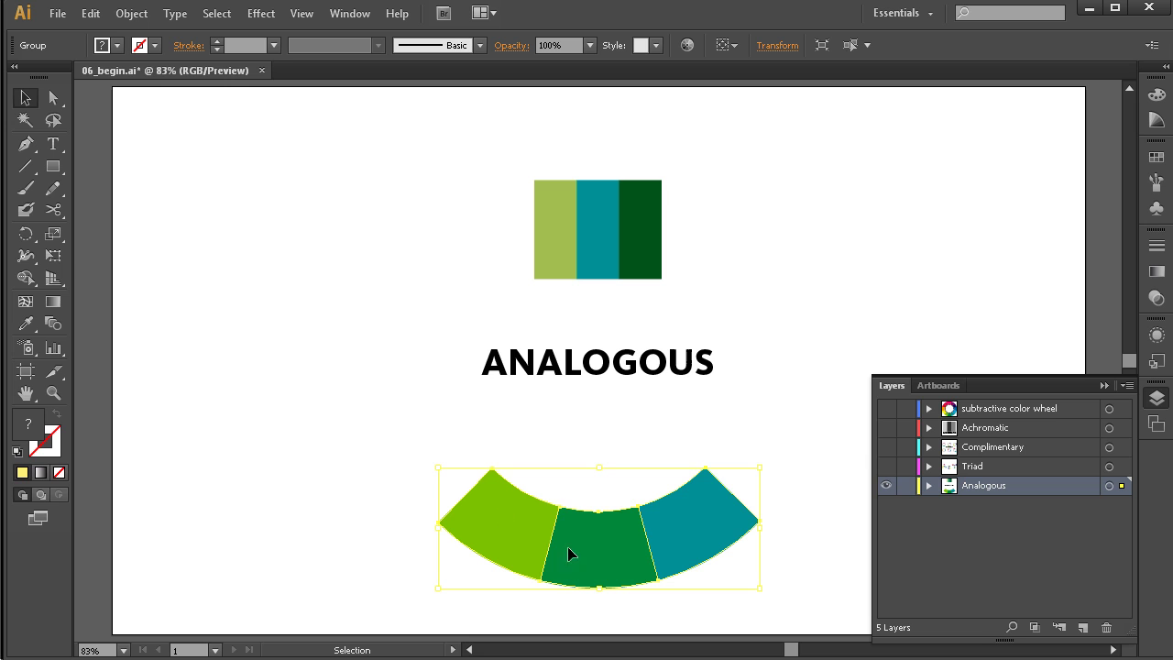
pyautogui.click(750, 443)
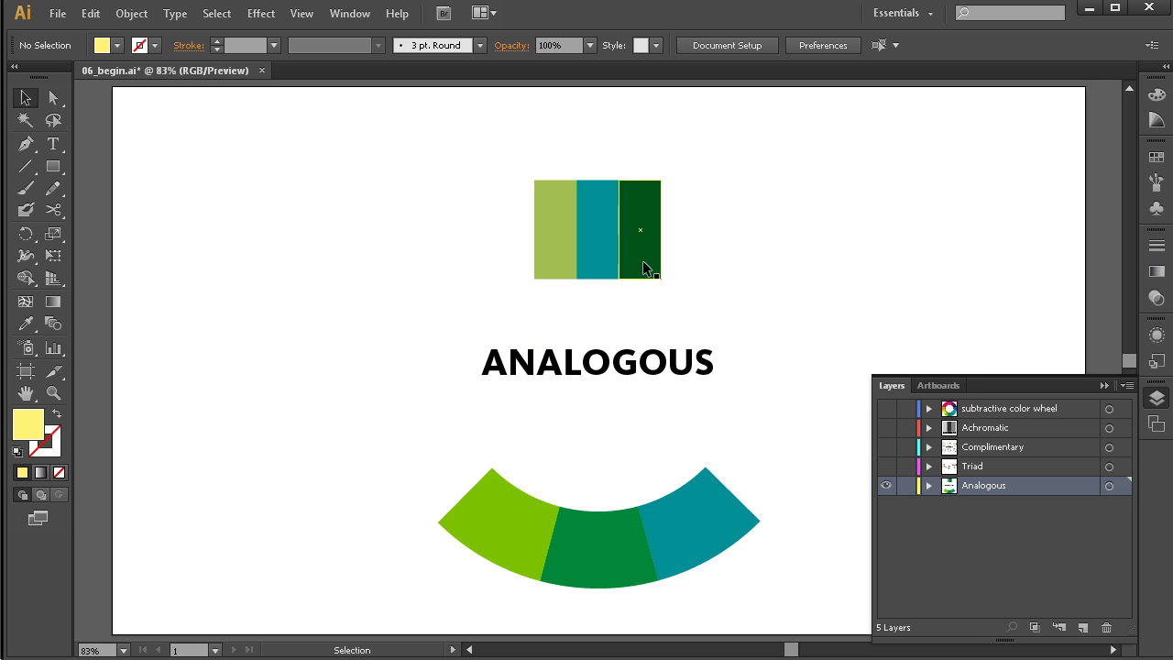
pyautogui.moveTo(699, 152); pyautogui.dragTo(500, 242)
pyautogui.click(727, 317)
pyautogui.moveTo(661, 257); pyautogui.dragTo(658, 260)
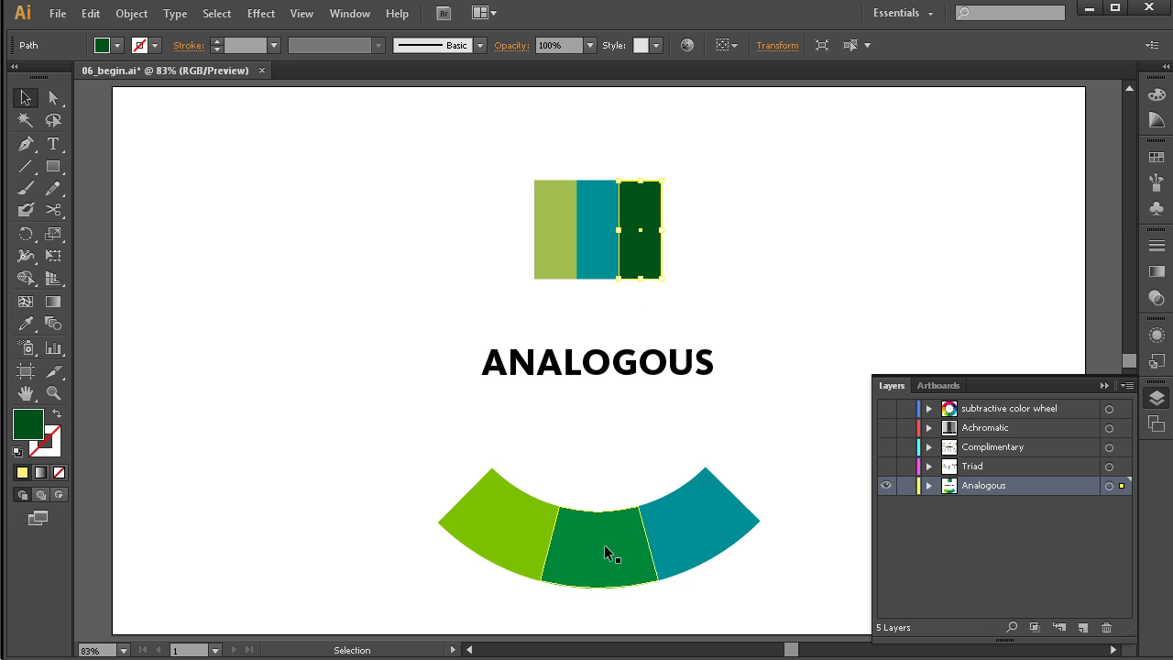
pyautogui.click(602, 240)
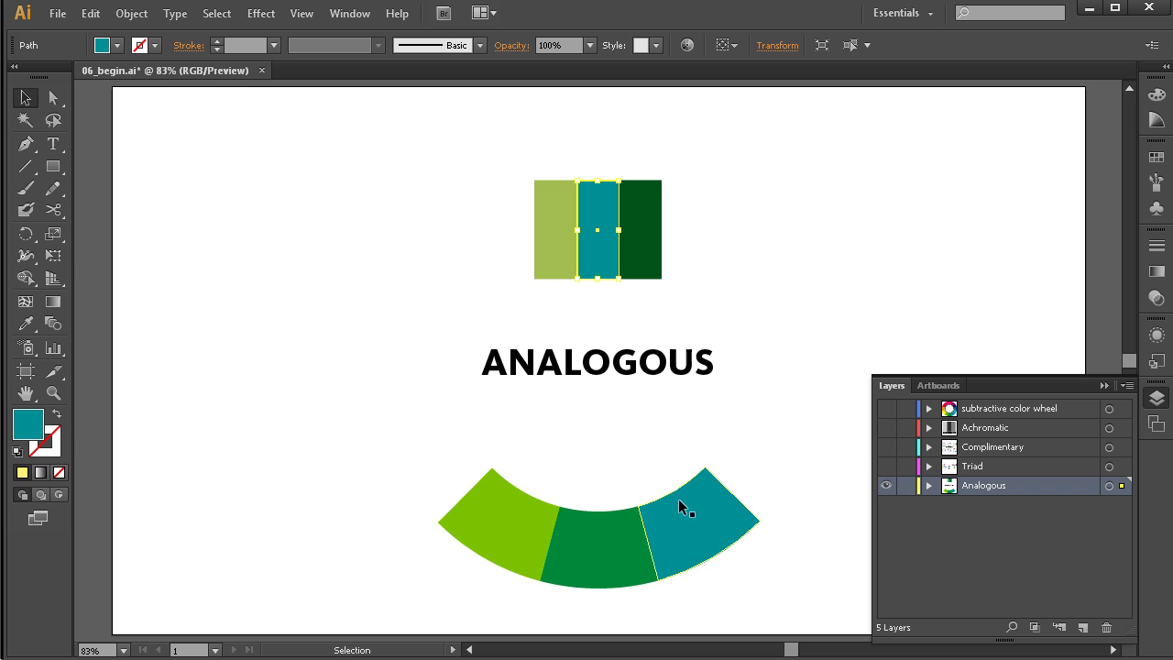
pyautogui.click(553, 207)
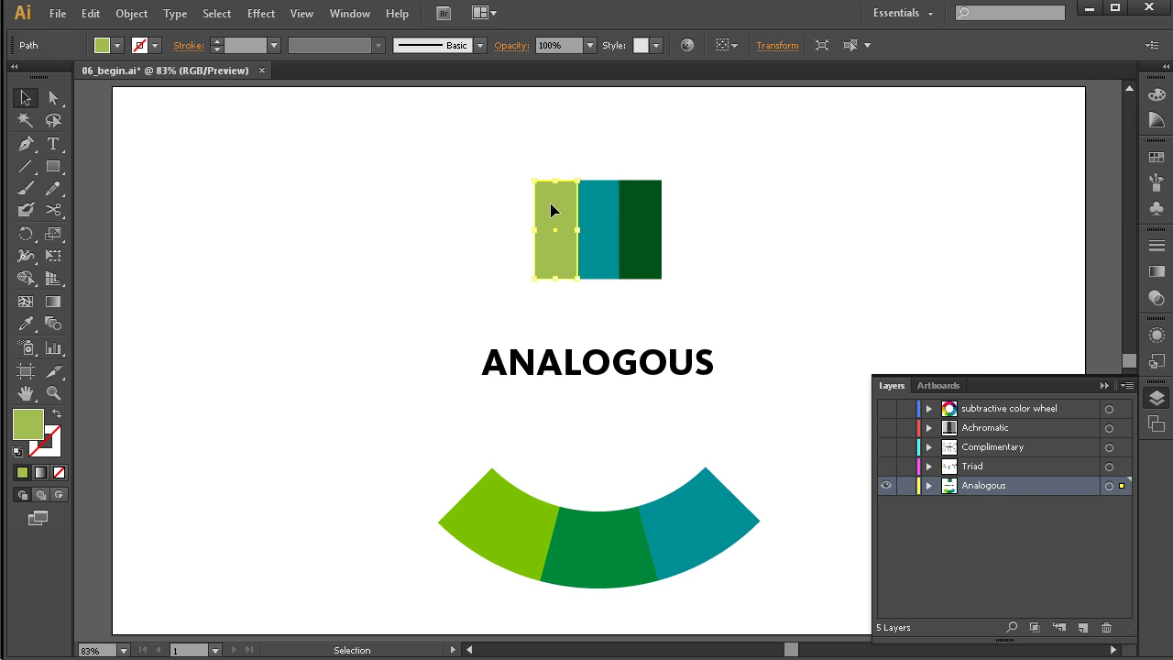
pyautogui.click(758, 276)
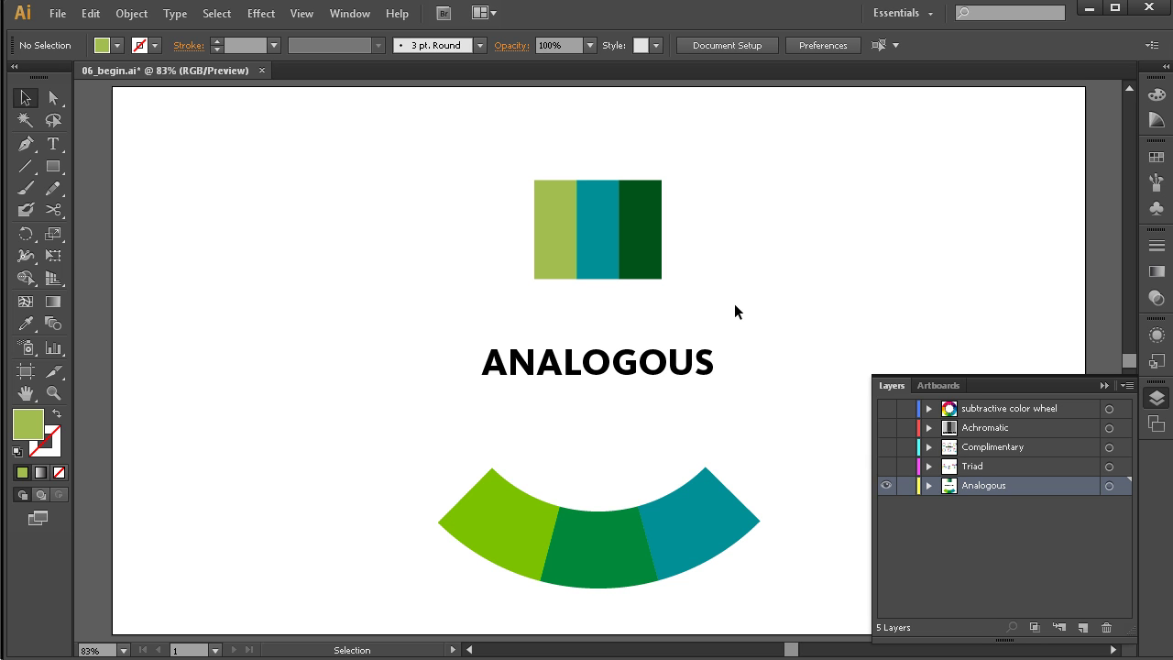